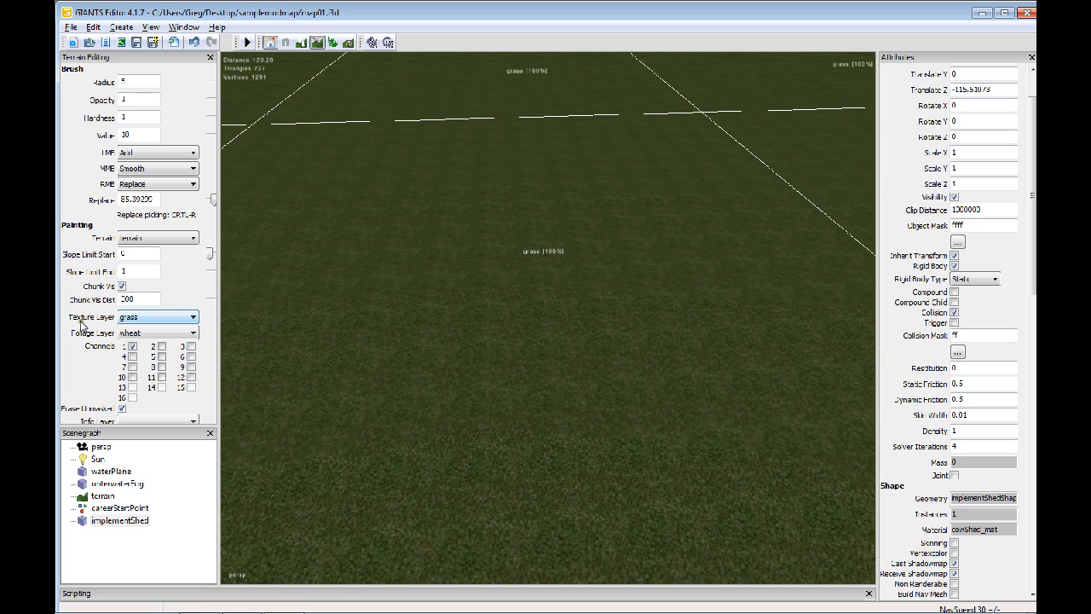
Paint a wide gravel patch on the grass terrain with a brush of radius 10 and value 1.
{"action": "left_click", "coordinate": [158, 317]}
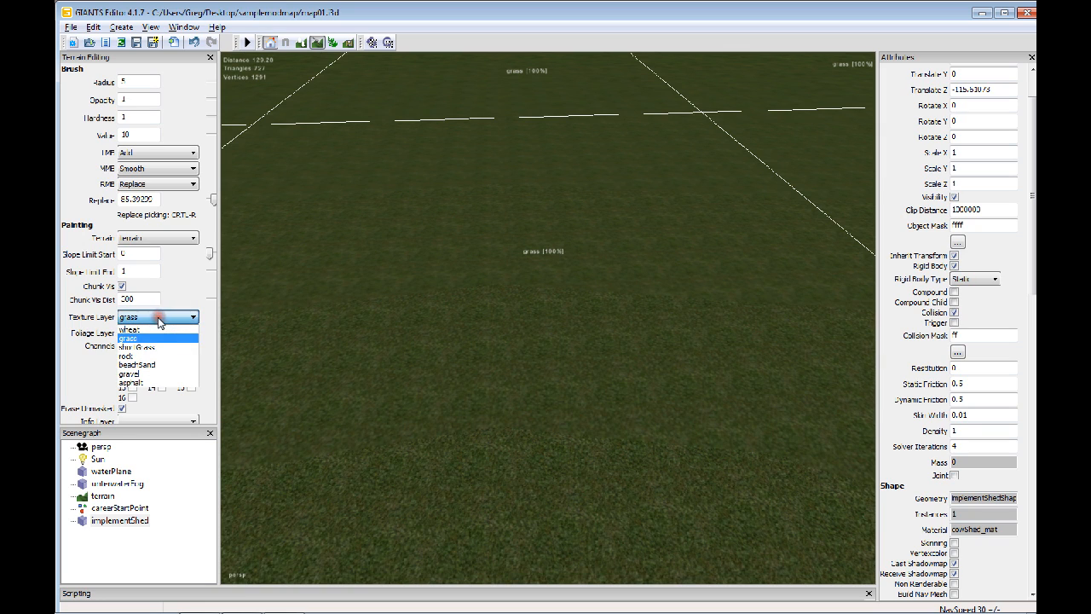
{"action": "left_click", "coordinate": [159, 378]}
{"action": "double_click", "coordinate": [132, 83]}
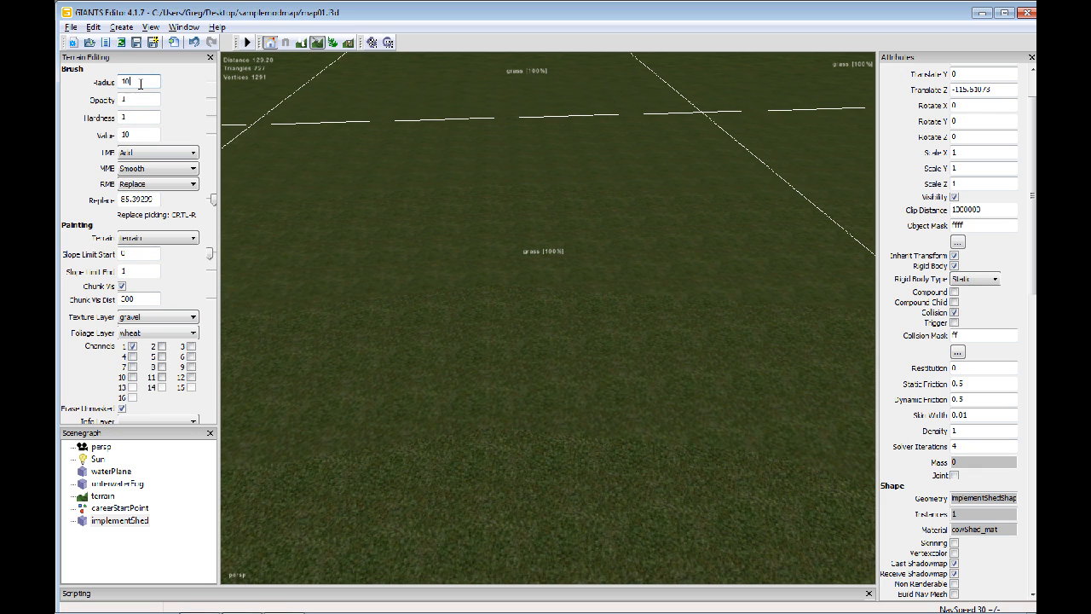
{"action": "double_click", "coordinate": [129, 134]}
{"action": "type", "text": "1"}
{"action": "left_click", "coordinate": [631, 317]}
{"action": "mouse_move", "coordinate": [631, 317]}
{"action": "left_mouse_down"}
{"action": "mouse_move", "coordinate": [451, 312]}
{"action": "mouse_move", "coordinate": [360, 324]}
{"action": "mouse_move", "coordinate": [650, 316]}
{"action": "mouse_move", "coordinate": [692, 299]}
{"action": "mouse_move", "coordinate": [338, 314]}
{"action": "mouse_move", "coordinate": [341, 340]}
{"action": "mouse_move", "coordinate": [706, 331]}
{"action": "left_mouse_up"}
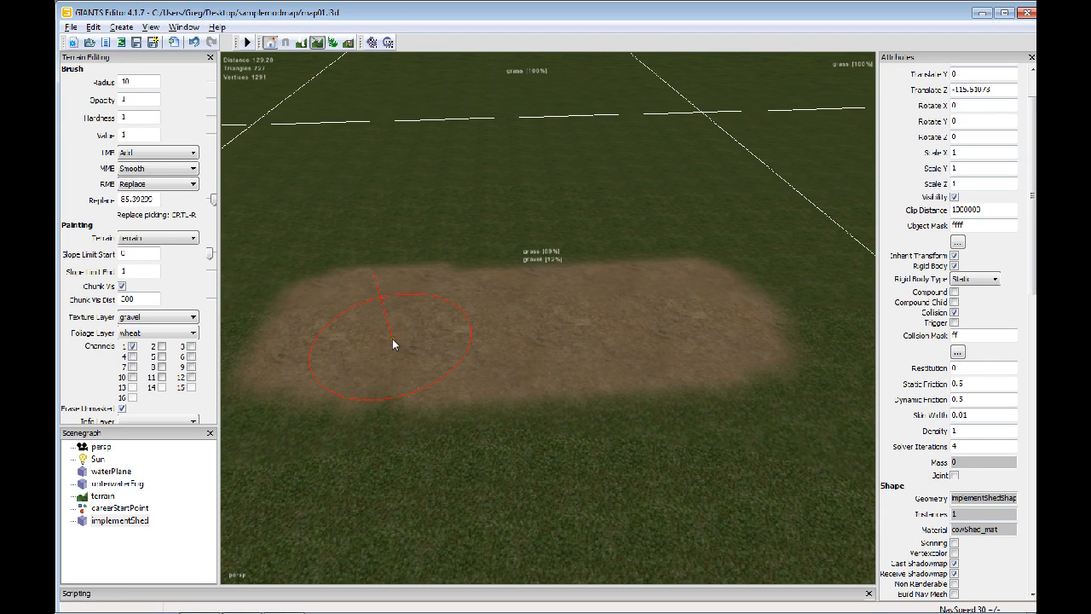
Set the brush hardness to 0.05 and paint an oval gravel patch on the grass just beyond the first one.
{"action": "left_click", "coordinate": [124, 117]}
{"action": "left_click_drag", "start_coordinate": [132, 117], "coordinate": [103, 119]}
{"action": "mouse_move", "coordinate": [495, 402]}
{"action": "middle_mouse_down", "text": "alt"}
{"action": "mouse_move", "coordinate": [489, 358]}
{"action": "mouse_move", "coordinate": [511, 347]}
{"action": "mouse_move", "coordinate": [528, 480]}
{"action": "middle_mouse_up", "text": "alt"}
{"action": "scroll", "coordinate": [496, 339], "scroll_direction": "up", "scroll_amount": 2}
{"action": "mouse_move", "coordinate": [571, 274]}
{"action": "left_mouse_down"}
{"action": "mouse_move", "coordinate": [441, 271]}
{"action": "mouse_move", "coordinate": [514, 242]}
{"action": "mouse_move", "coordinate": [604, 272]}
{"action": "mouse_move", "coordinate": [414, 264]}
{"action": "left_mouse_up"}
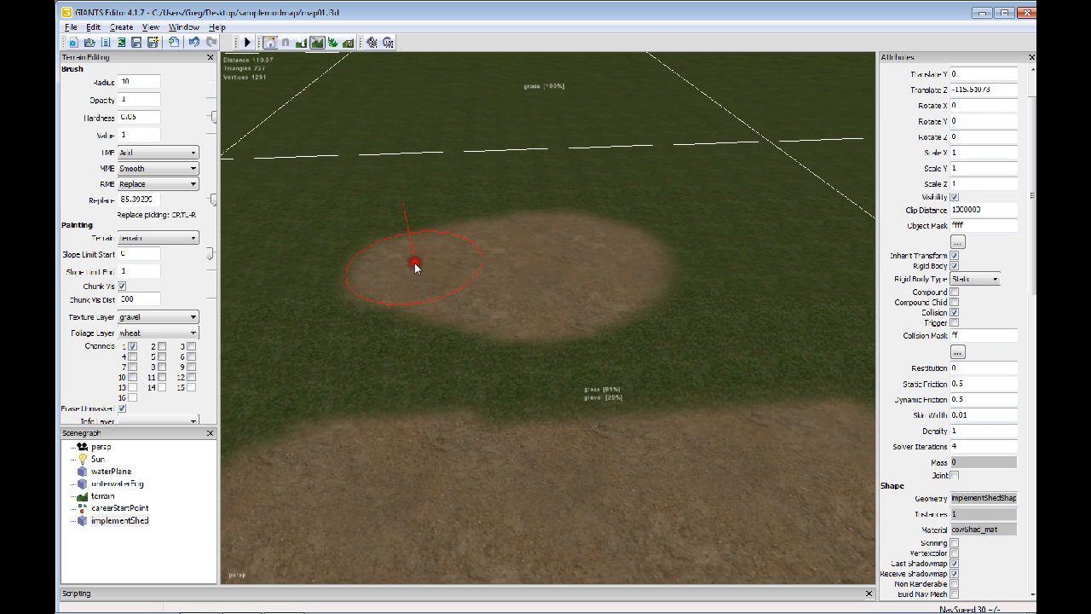
{"action": "middle_click_drag", "start_coordinate": [414, 263], "coordinate": [464, 303], "text": "alt"}
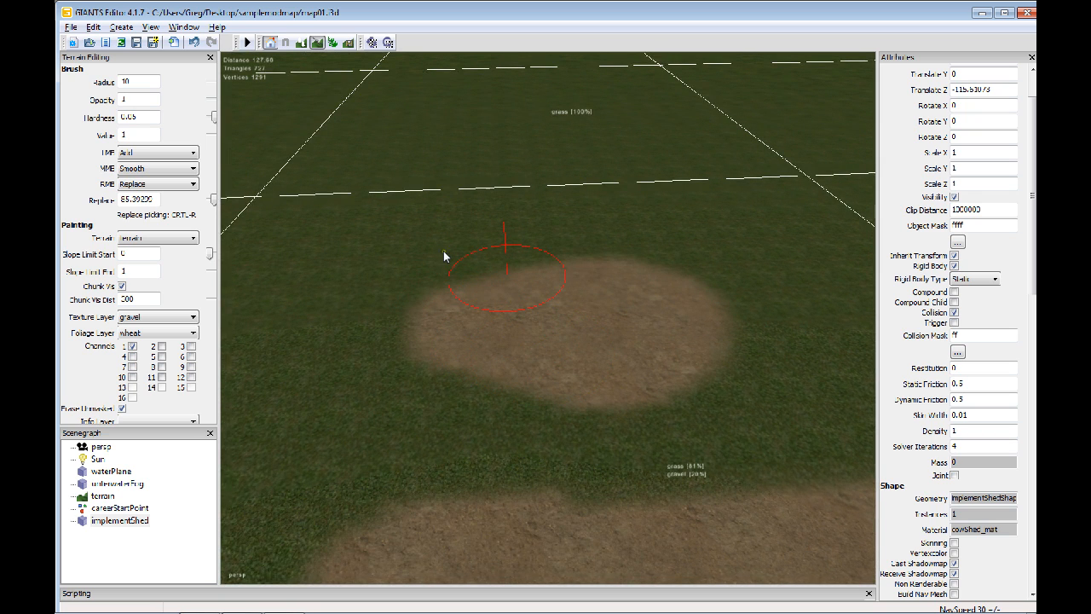
{"action": "mouse_move", "coordinate": [418, 271]}
{"action": "left_mouse_down"}
{"action": "mouse_move", "coordinate": [468, 280]}
{"action": "mouse_move", "coordinate": [546, 347]}
{"action": "mouse_move", "coordinate": [551, 366]}
{"action": "mouse_move", "coordinate": [417, 324]}
{"action": "mouse_move", "coordinate": [504, 255]}
{"action": "mouse_move", "coordinate": [673, 302]}
{"action": "mouse_move", "coordinate": [689, 372]}
{"action": "mouse_move", "coordinate": [529, 381]}
{"action": "mouse_move", "coordinate": [396, 330]}
{"action": "left_mouse_up"}
{"action": "scroll", "coordinate": [496, 351], "scroll_direction": "down", "scroll_amount": 4}
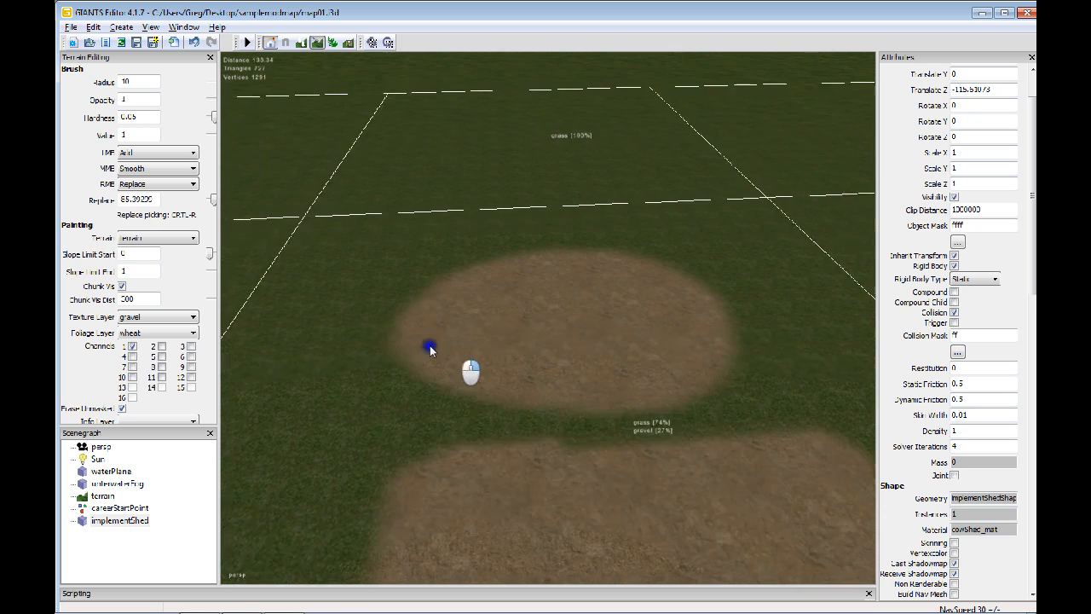
{"action": "middle_click_drag", "start_coordinate": [495, 348], "coordinate": [461, 290]}
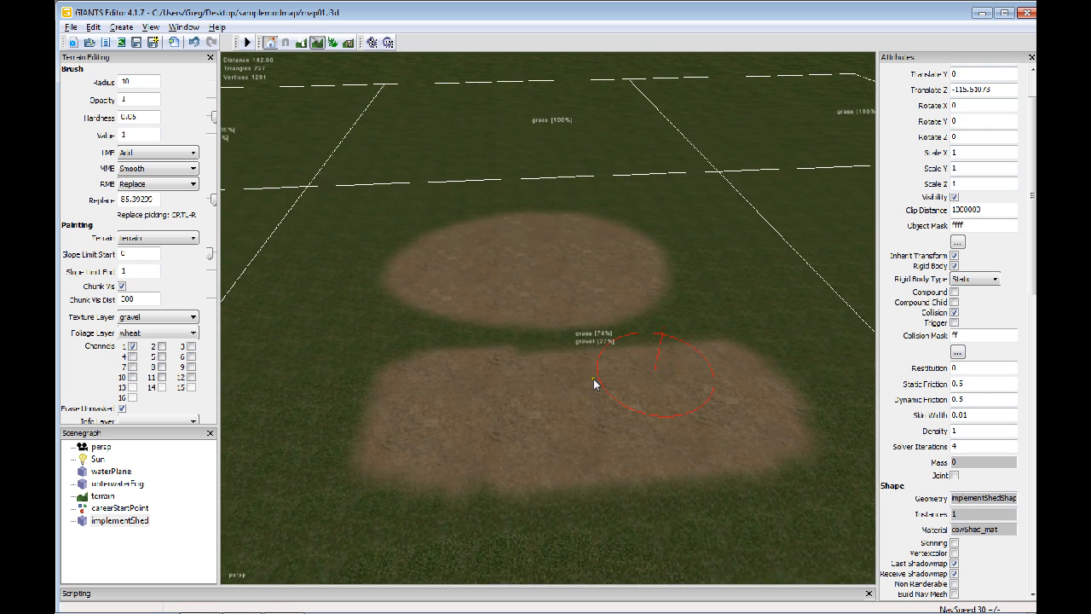
Paint soft gravel around the oval patch's edges and across the grass gap to blend both gravel patches together.
{"action": "middle_click_drag", "start_coordinate": [402, 373], "coordinate": [472, 441], "text": "alt"}
{"action": "right_click_drag", "start_coordinate": [538, 375], "coordinate": [612, 343], "text": "alt"}
{"action": "middle_click_drag", "start_coordinate": [529, 337], "coordinate": [615, 387], "text": "alt"}
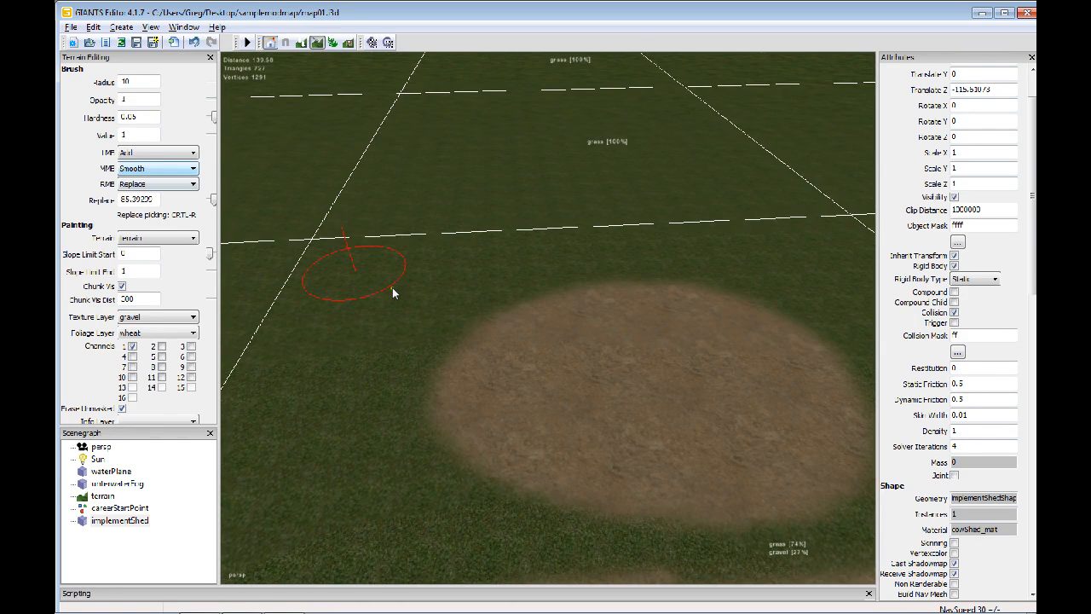
{"action": "mouse_move", "coordinate": [467, 334]}
{"action": "left_mouse_down"}
{"action": "mouse_move", "coordinate": [421, 388]}
{"action": "mouse_move", "coordinate": [450, 342]}
{"action": "left_mouse_up"}
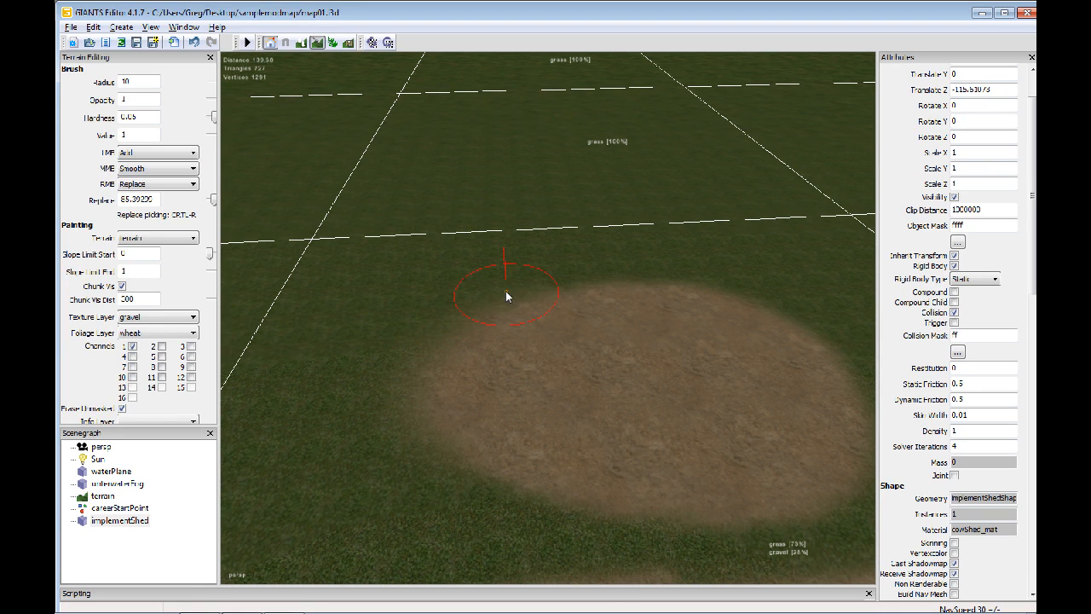
{"action": "mouse_move", "coordinate": [471, 423]}
{"action": "left_mouse_down"}
{"action": "mouse_move", "coordinate": [606, 476]}
{"action": "mouse_move", "coordinate": [757, 467]}
{"action": "left_mouse_up"}
{"action": "mouse_move", "coordinate": [808, 416]}
{"action": "left_mouse_down"}
{"action": "mouse_move", "coordinate": [745, 312]}
{"action": "mouse_move", "coordinate": [546, 307]}
{"action": "left_mouse_up"}
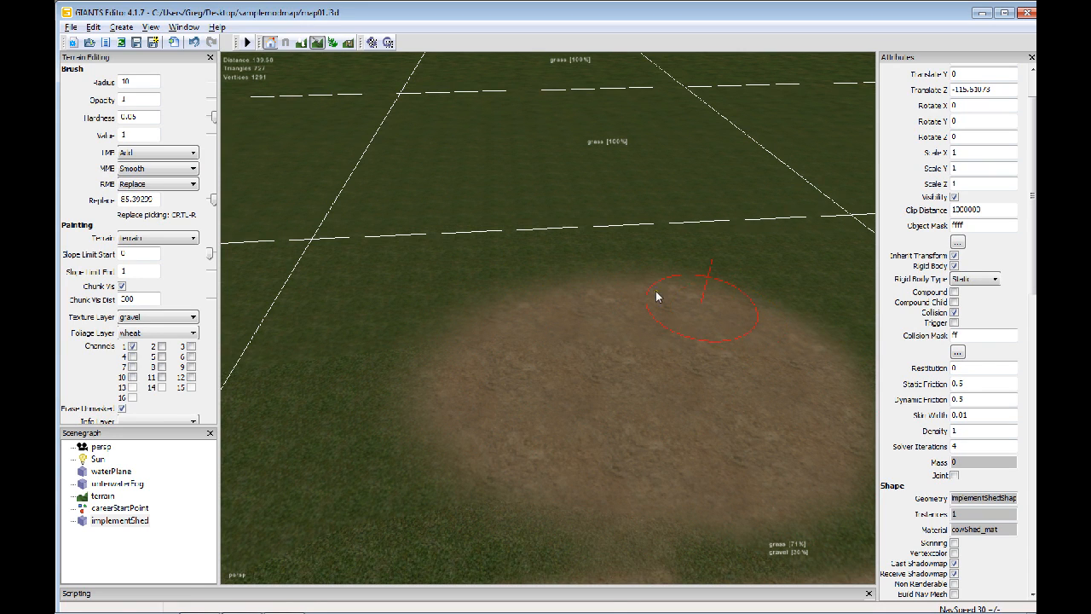
{"action": "left_click_drag", "start_coordinate": [529, 409], "coordinate": [457, 447], "text": "alt"}
{"action": "middle_click_drag", "start_coordinate": [457, 447], "coordinate": [367, 318], "text": "alt"}
{"action": "mouse_move", "coordinate": [367, 318]}
{"action": "left_mouse_down", "text": "alt"}
{"action": "mouse_move", "coordinate": [424, 390]}
{"action": "mouse_move", "coordinate": [573, 347]}
{"action": "left_mouse_up", "text": "alt"}
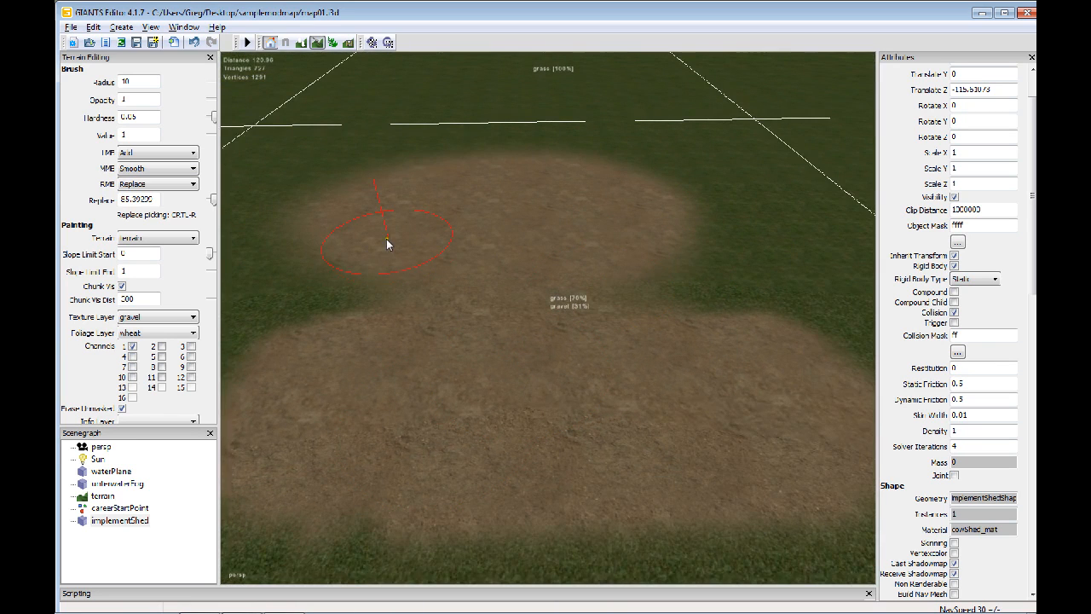
Set the brush's MMB action to Remove.
{"action": "left_click", "coordinate": [183, 168]}
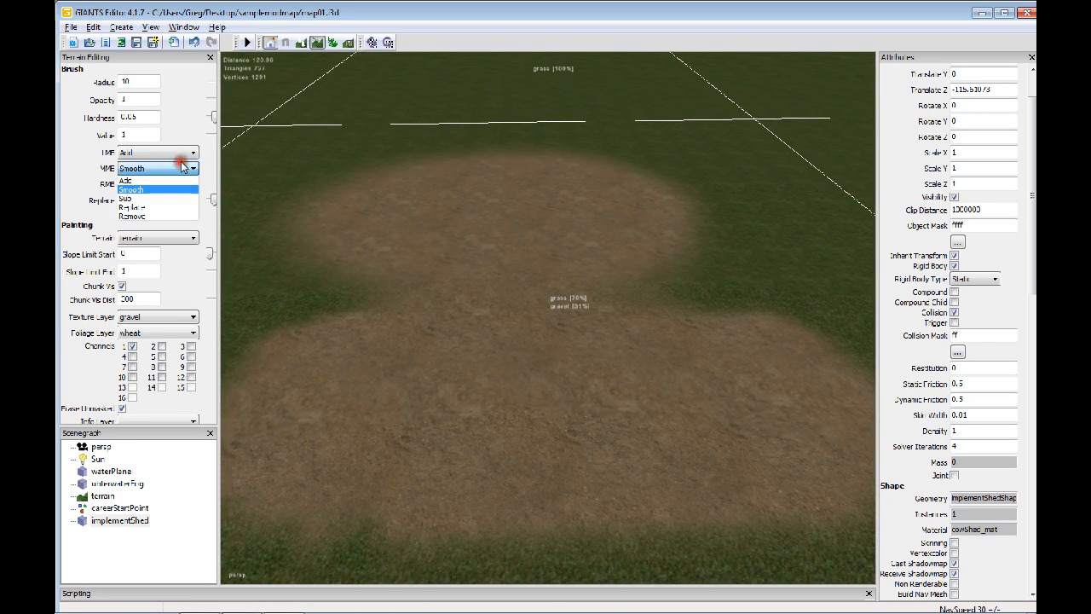
{"action": "left_click", "coordinate": [165, 216]}
{"action": "left_click_drag", "start_coordinate": [498, 231], "coordinate": [437, 249], "text": "alt"}
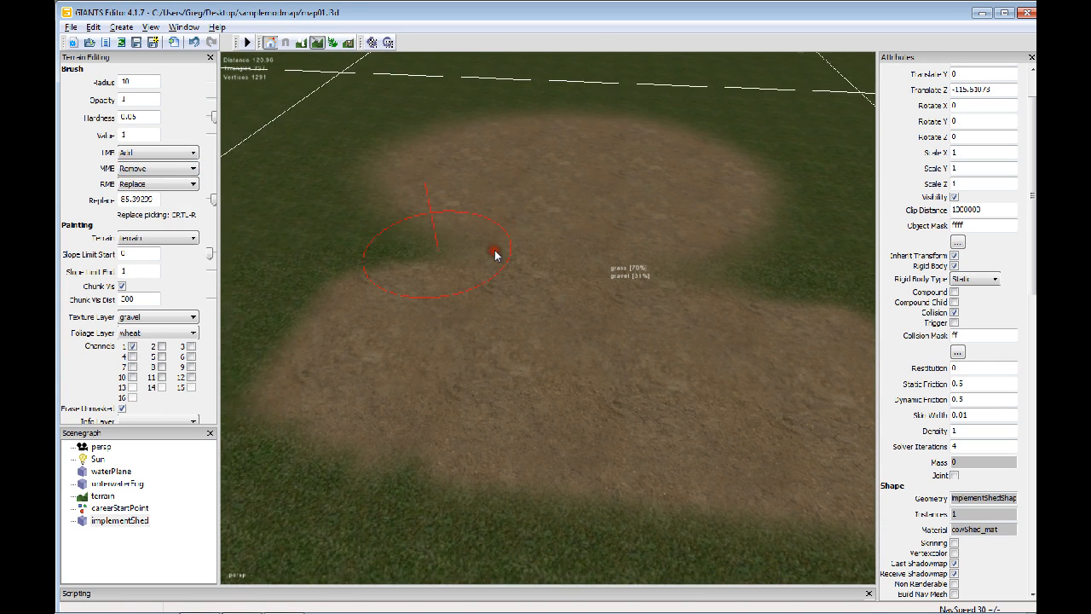
Paint a rock texture patch over one side of the area where the two gravel patches meet.
{"action": "left_click", "coordinate": [166, 317]}
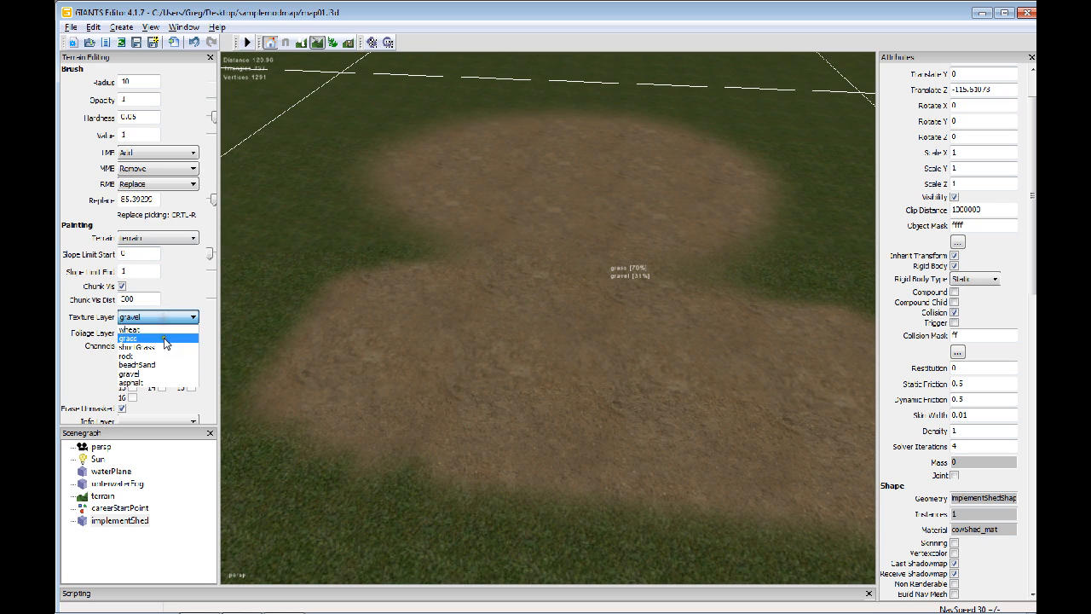
{"action": "left_click", "coordinate": [151, 357]}
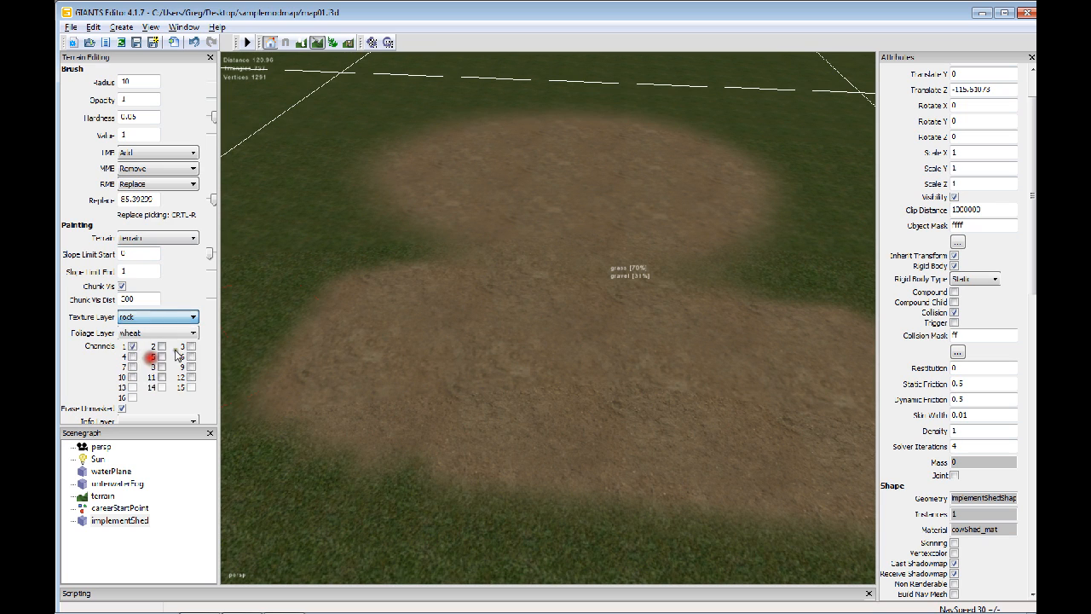
{"action": "mouse_move", "coordinate": [358, 219]}
{"action": "left_mouse_down"}
{"action": "mouse_move", "coordinate": [473, 240]}
{"action": "mouse_move", "coordinate": [409, 273]}
{"action": "left_mouse_up"}
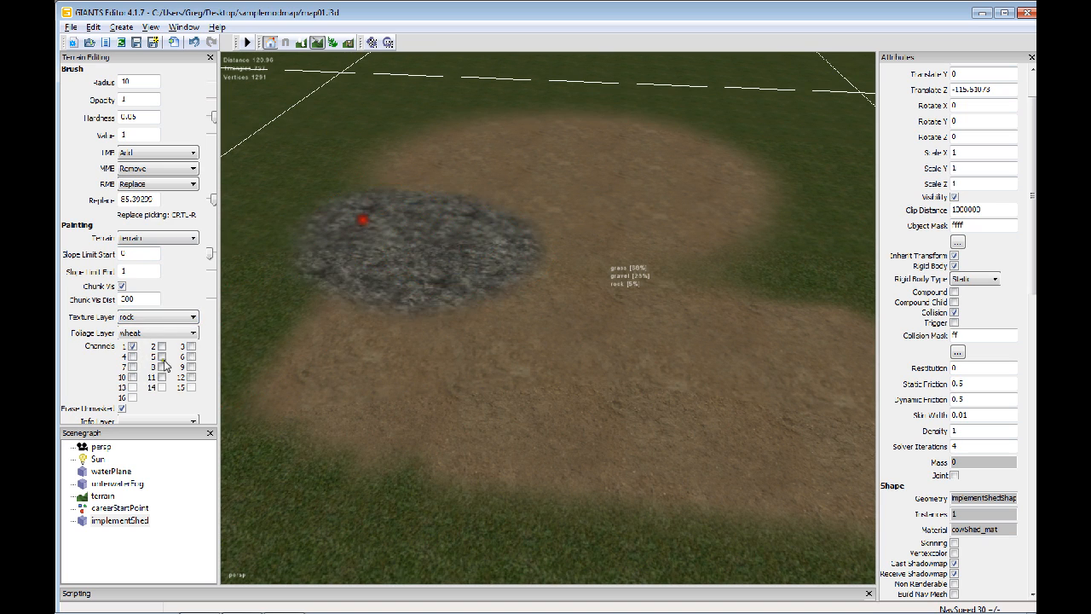
Paint an asphalt texture patch on the gravel, on the opposite side from the rock patch.
{"action": "left_click", "coordinate": [152, 334]}
{"action": "left_click", "coordinate": [165, 317]}
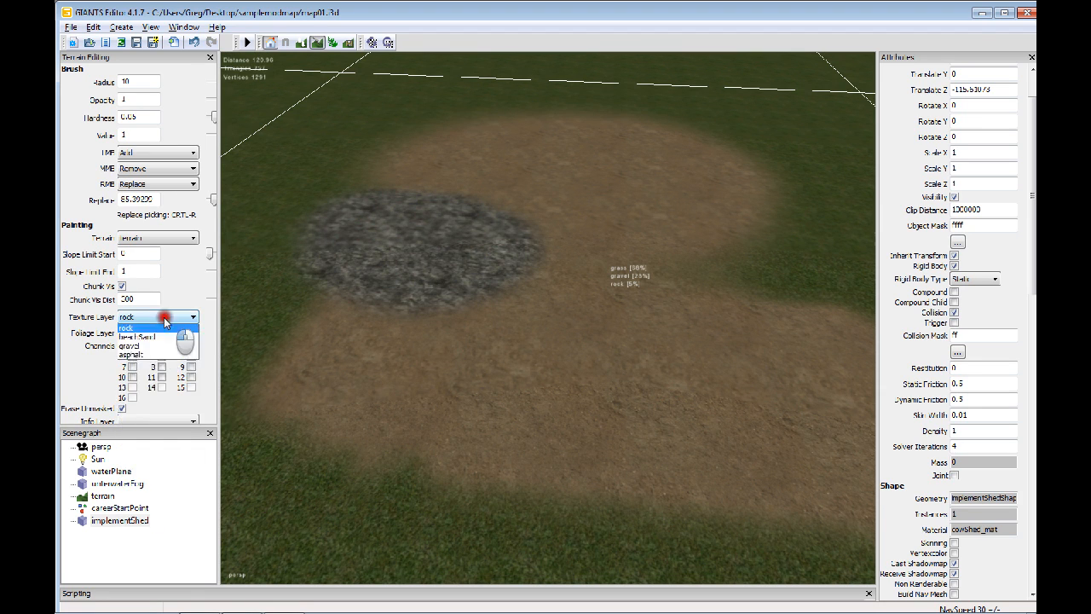
{"action": "left_click", "coordinate": [157, 378]}
{"action": "mouse_move", "coordinate": [604, 274]}
{"action": "left_mouse_down"}
{"action": "mouse_move", "coordinate": [779, 280]}
{"action": "mouse_move", "coordinate": [708, 248]}
{"action": "mouse_move", "coordinate": [724, 285]}
{"action": "mouse_move", "coordinate": [635, 292]}
{"action": "left_mouse_up"}
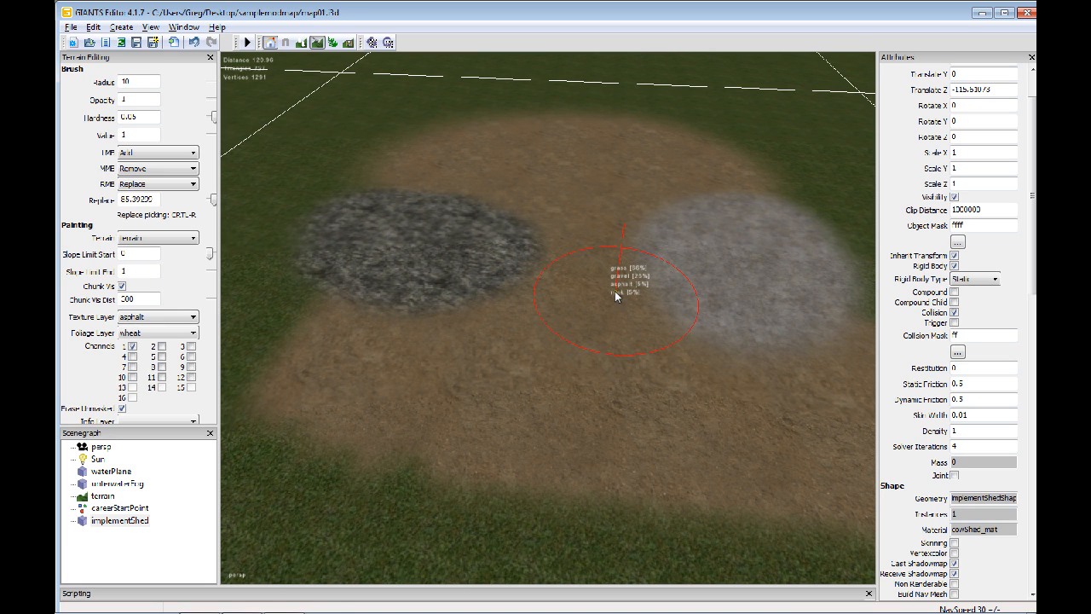
Switch the texture layer to shortGrass.
{"action": "left_click_drag", "start_coordinate": [418, 248], "coordinate": [501, 229], "text": "alt"}
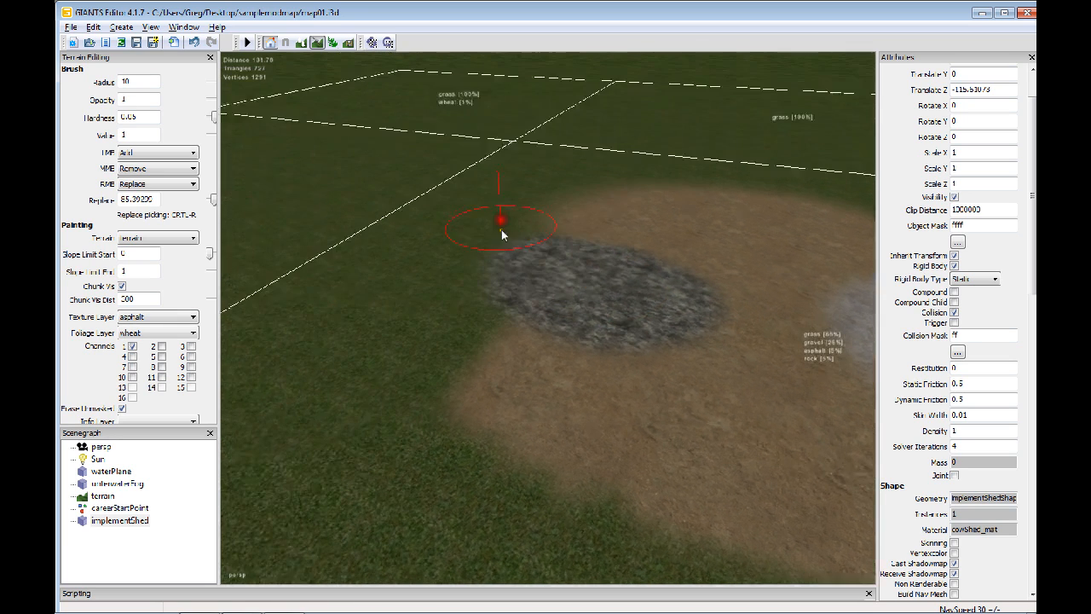
{"action": "left_click", "coordinate": [156, 312]}
{"action": "left_click", "coordinate": [166, 347]}
{"action": "mouse_move", "coordinate": [521, 388]}
{"action": "left_mouse_down"}
{"action": "mouse_move", "coordinate": [394, 333]}
{"action": "mouse_move", "coordinate": [520, 375]}
{"action": "mouse_move", "coordinate": [477, 328]}
{"action": "mouse_move", "coordinate": [410, 341]}
{"action": "mouse_move", "coordinate": [530, 382]}
{"action": "mouse_move", "coordinate": [695, 379]}
{"action": "mouse_move", "coordinate": [646, 406]}
{"action": "mouse_move", "coordinate": [574, 383]}
{"action": "left_mouse_up"}
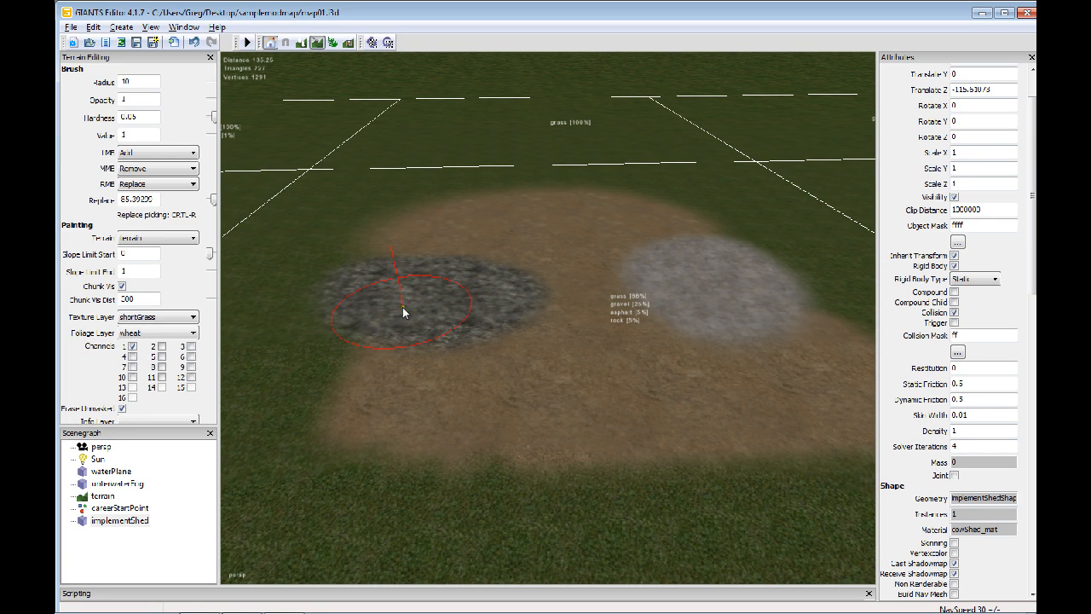
Set the brush's RMB action to Remove and remove the asphalt layer from the painted terrain chunk.
{"action": "left_click", "coordinate": [169, 191]}
{"action": "left_click", "coordinate": [164, 317]}
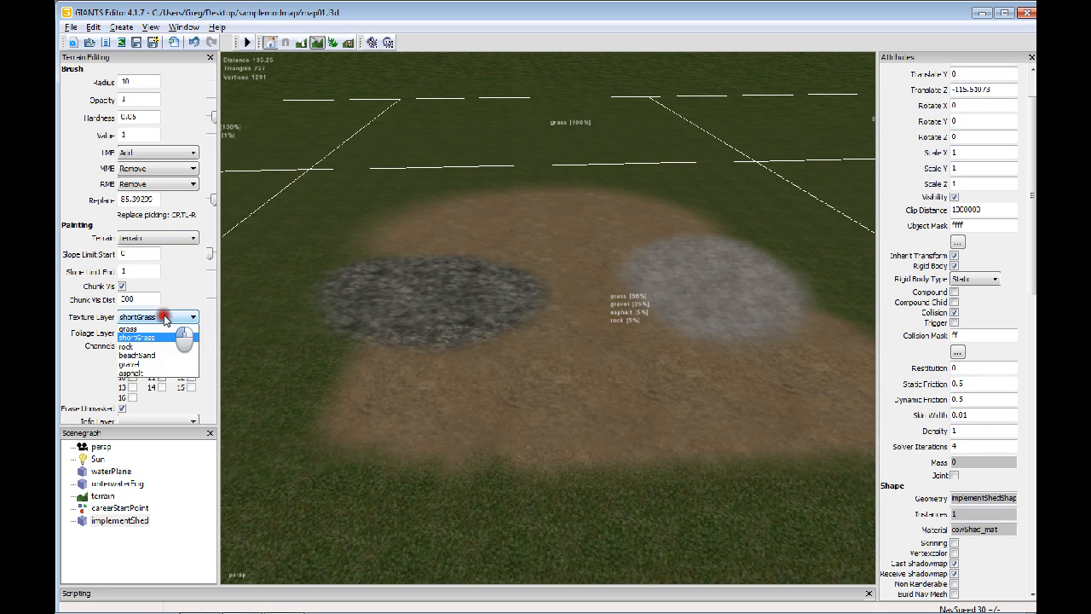
{"action": "left_click", "coordinate": [154, 384]}
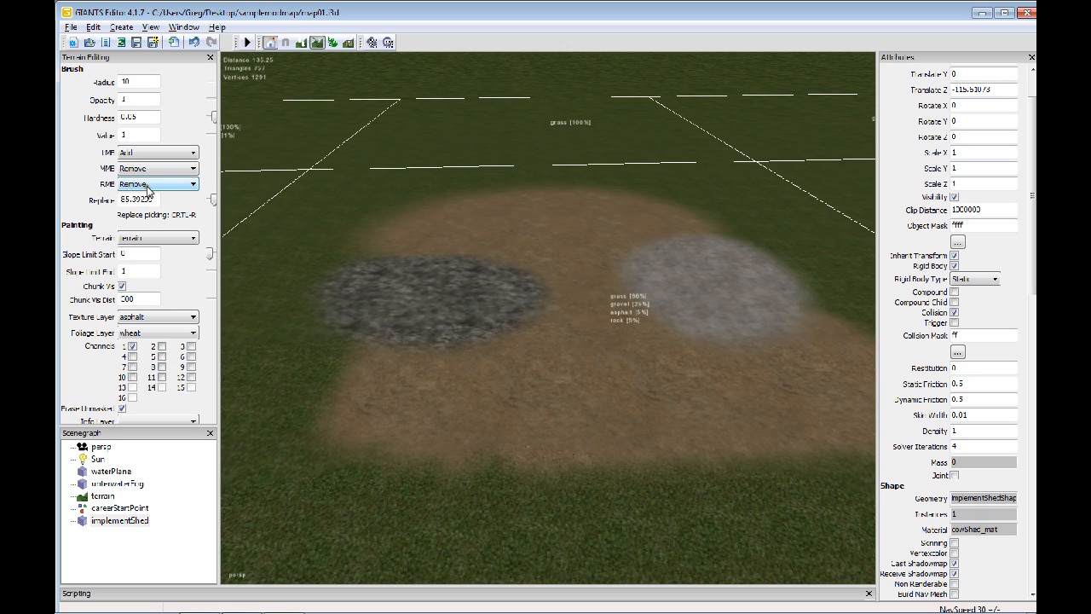
{"action": "left_click", "coordinate": [568, 296]}
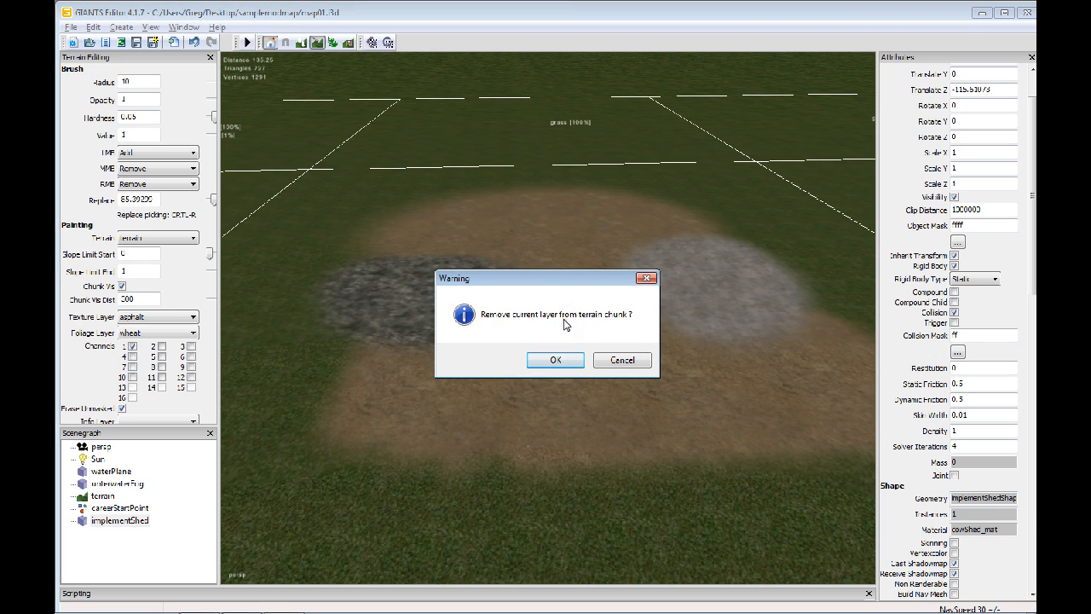
{"action": "left_click", "coordinate": [560, 361]}
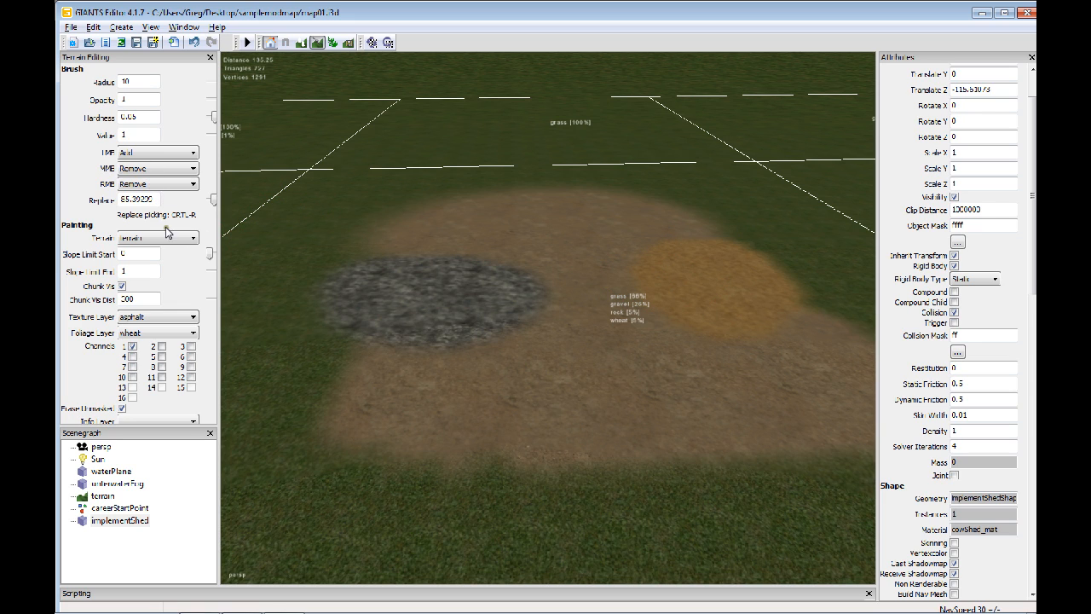
Try to remove the wheat layer from the same terrain chunk.
{"action": "left_click", "coordinate": [175, 318]}
{"action": "left_click", "coordinate": [169, 326]}
{"action": "left_click", "coordinate": [712, 278]}
{"action": "left_click", "coordinate": [550, 358]}
{"action": "left_click", "coordinate": [696, 309]}
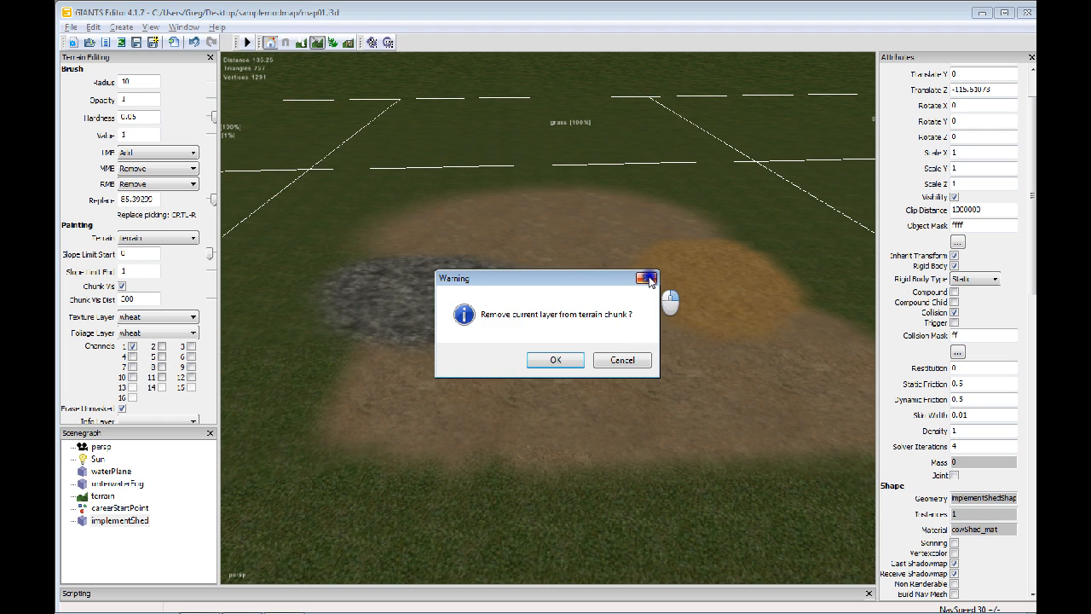
{"action": "left_click", "coordinate": [648, 278]}
{"action": "left_click", "coordinate": [732, 277]}
{"action": "left_click_drag", "start_coordinate": [739, 262], "coordinate": [720, 278], "text": "alt"}
{"action": "middle_click_drag", "start_coordinate": [720, 278], "coordinate": [611, 318], "text": "alt"}
{"action": "left_click_drag", "start_coordinate": [501, 314], "coordinate": [464, 308], "text": "alt"}
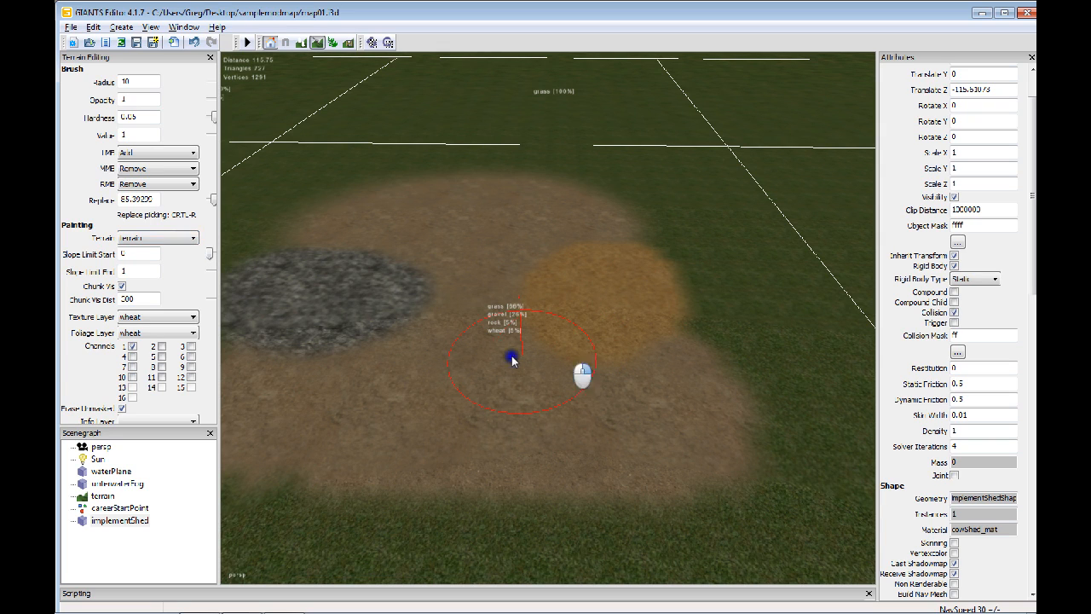
Paint the grass texture over the orange wheat patch.
{"action": "left_click", "coordinate": [156, 317]}
{"action": "left_click", "coordinate": [136, 325]}
{"action": "mouse_move", "coordinate": [682, 273]}
{"action": "left_mouse_down"}
{"action": "mouse_move", "coordinate": [646, 259]}
{"action": "mouse_move", "coordinate": [560, 312]}
{"action": "mouse_move", "coordinate": [640, 322]}
{"action": "mouse_move", "coordinate": [671, 306]}
{"action": "mouse_move", "coordinate": [502, 335]}
{"action": "mouse_move", "coordinate": [499, 315]}
{"action": "mouse_move", "coordinate": [554, 315]}
{"action": "mouse_move", "coordinate": [595, 237]}
{"action": "mouse_move", "coordinate": [631, 271]}
{"action": "mouse_move", "coordinate": [603, 174]}
{"action": "mouse_move", "coordinate": [565, 265]}
{"action": "left_mouse_up"}
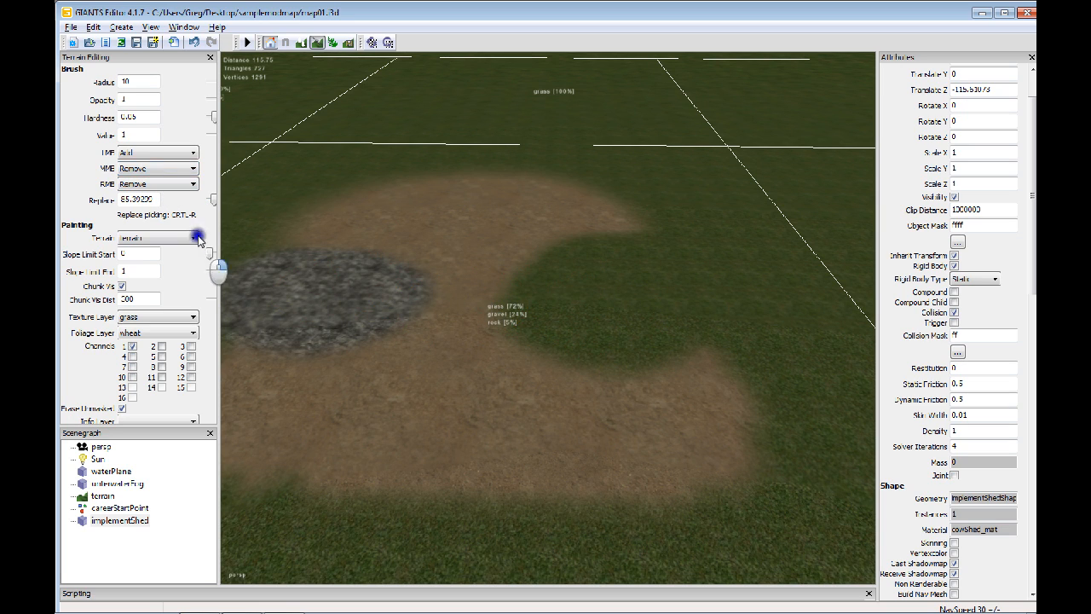
Paint grass over the remaining gravel and rock areas of the terrain.
{"action": "left_click", "coordinate": [161, 169]}
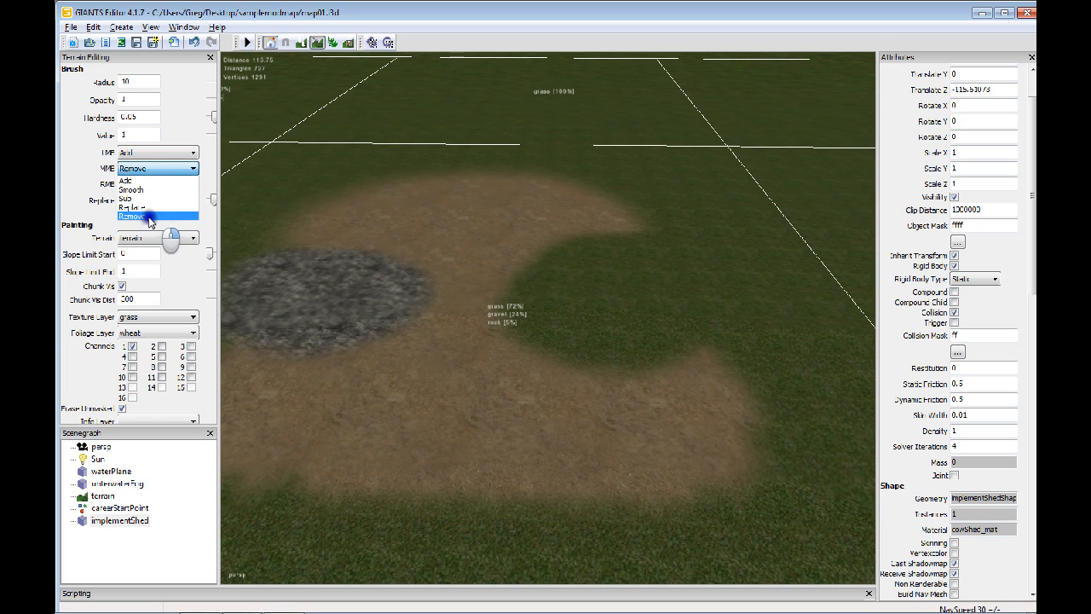
{"action": "left_click", "coordinate": [113, 208]}
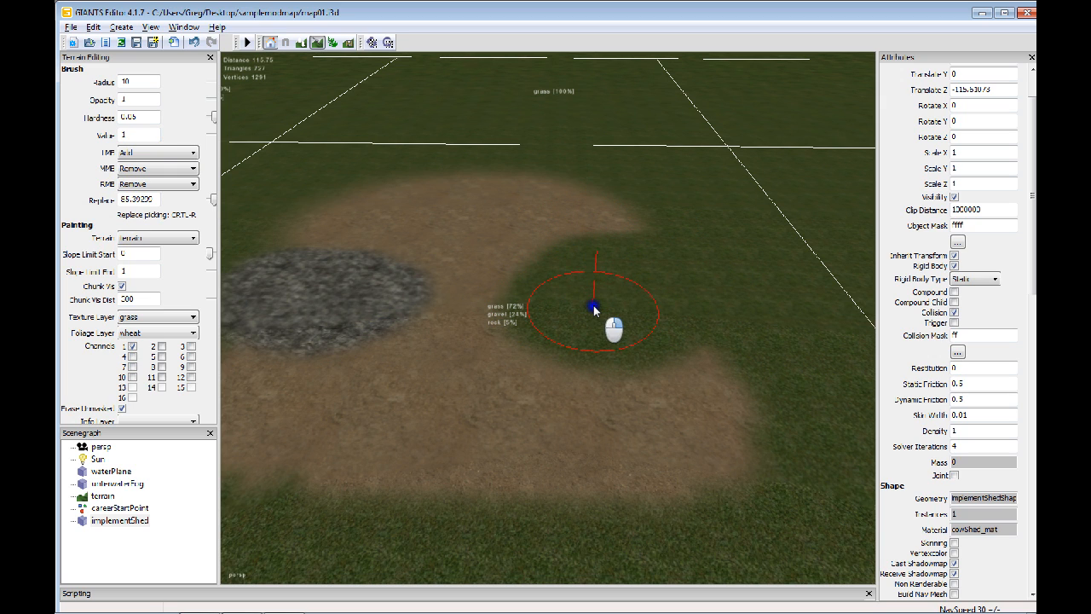
{"action": "mouse_move", "coordinate": [621, 269]}
{"action": "left_mouse_down"}
{"action": "mouse_move", "coordinate": [585, 214]}
{"action": "mouse_move", "coordinate": [637, 224]}
{"action": "mouse_move", "coordinate": [634, 194]}
{"action": "mouse_move", "coordinate": [560, 199]}
{"action": "mouse_move", "coordinate": [482, 173]}
{"action": "mouse_move", "coordinate": [573, 180]}
{"action": "mouse_move", "coordinate": [352, 198]}
{"action": "mouse_move", "coordinate": [539, 203]}
{"action": "mouse_move", "coordinate": [329, 213]}
{"action": "mouse_move", "coordinate": [507, 266]}
{"action": "mouse_move", "coordinate": [471, 269]}
{"action": "mouse_move", "coordinate": [367, 328]}
{"action": "mouse_move", "coordinate": [545, 341]}
{"action": "mouse_move", "coordinate": [575, 431]}
{"action": "mouse_move", "coordinate": [556, 423]}
{"action": "mouse_move", "coordinate": [612, 248]}
{"action": "mouse_move", "coordinate": [521, 275]}
{"action": "left_mouse_up"}
{"action": "mouse_move", "coordinate": [652, 243]}
{"action": "left_mouse_down"}
{"action": "mouse_move", "coordinate": [587, 214]}
{"action": "mouse_move", "coordinate": [661, 333]}
{"action": "mouse_move", "coordinate": [409, 304]}
{"action": "mouse_move", "coordinate": [645, 401]}
{"action": "mouse_move", "coordinate": [613, 322]}
{"action": "mouse_move", "coordinate": [631, 339]}
{"action": "left_mouse_up"}
{"action": "mouse_move", "coordinate": [629, 335]}
{"action": "right_mouse_down"}
{"action": "mouse_move", "coordinate": [468, 329]}
{"action": "mouse_move", "coordinate": [645, 320]}
{"action": "mouse_move", "coordinate": [584, 329]}
{"action": "right_mouse_up"}
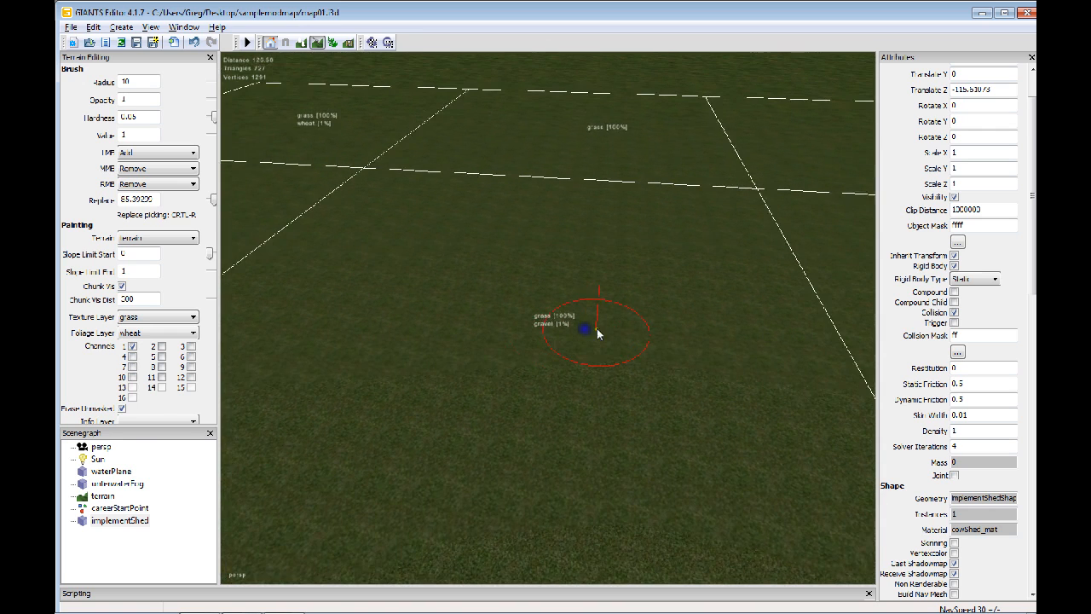